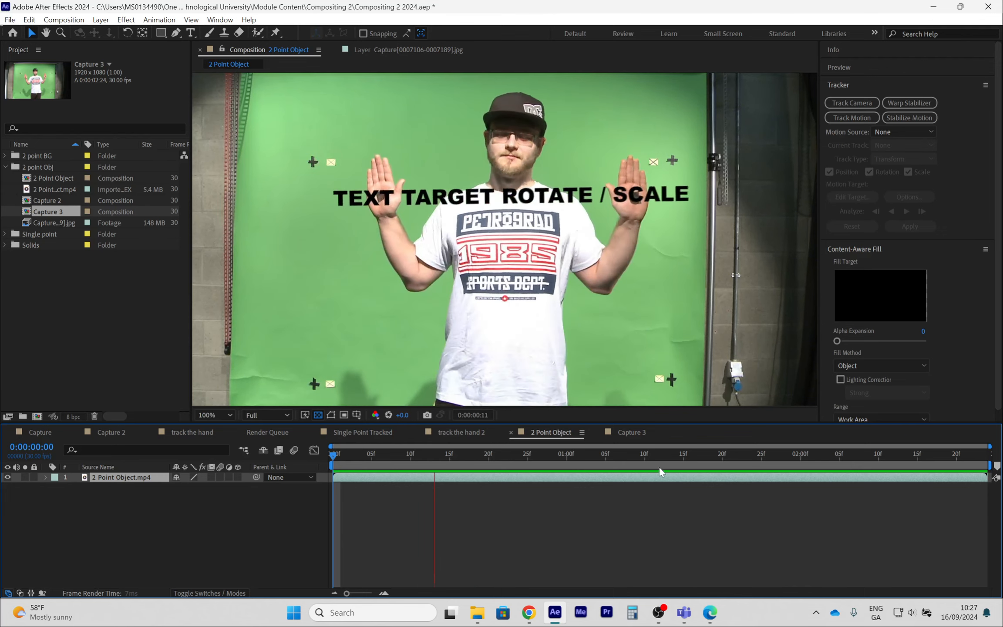
key("space")
left_click(631, 432)
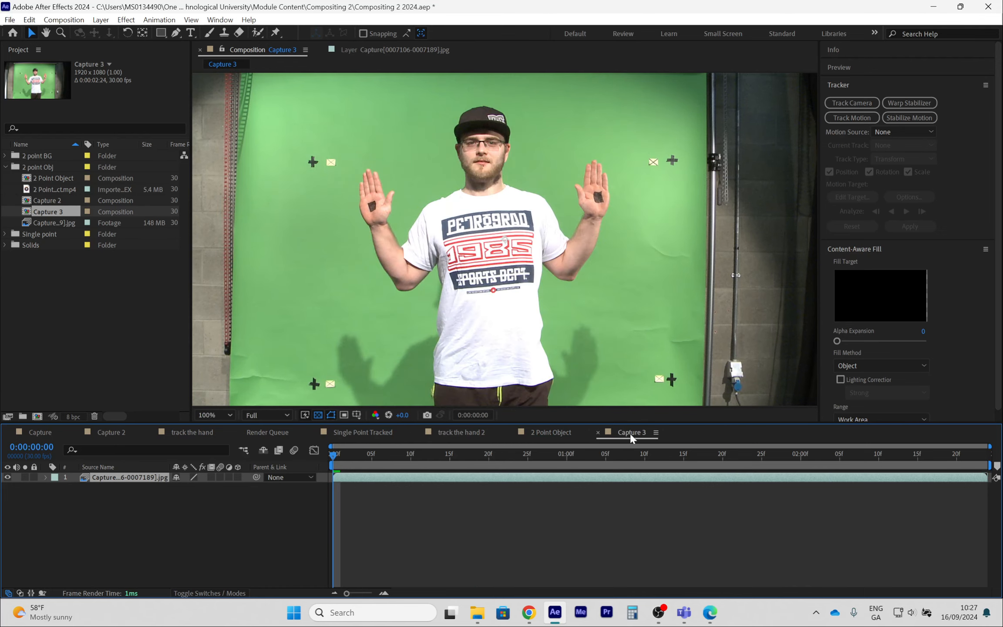
left_click(890, 132)
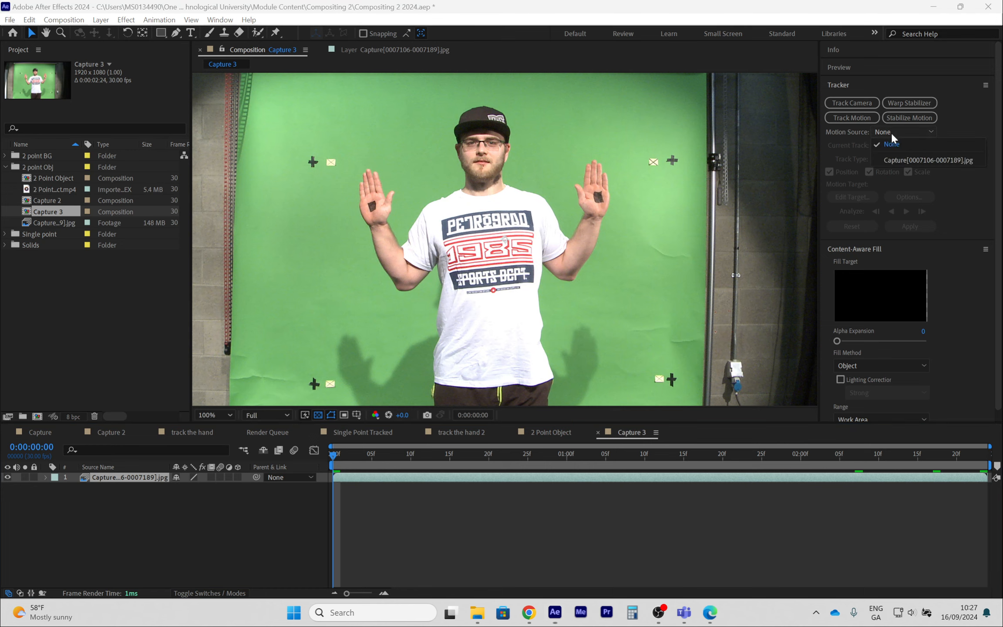
left_click(892, 157)
key("period")
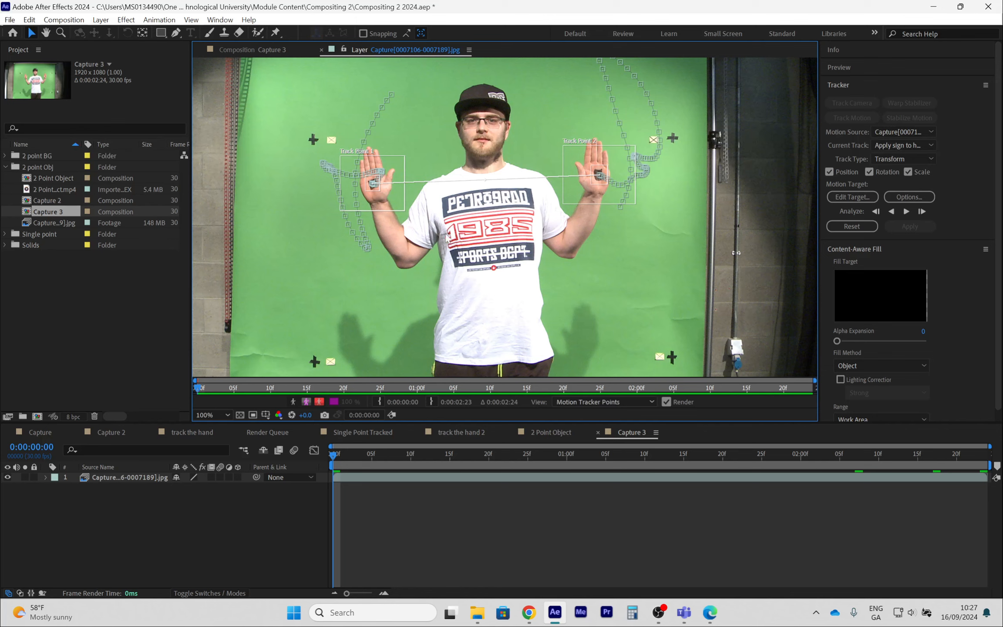
Scrub through the footage to review the existing hand tracks, and check the available track types
left_click_drag(341, 452, 771, 505)
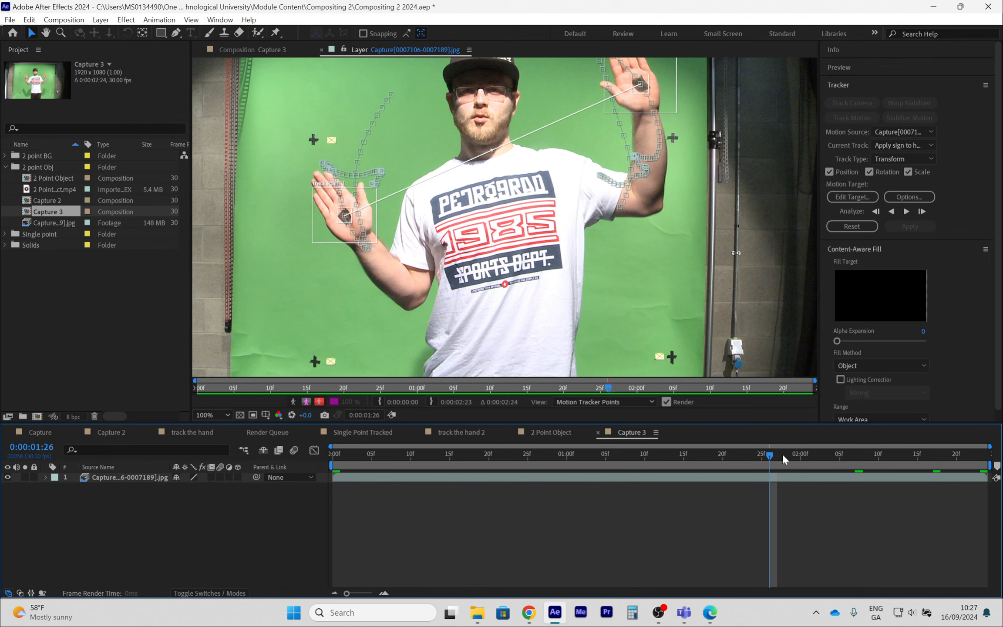
left_click_drag(771, 461, 333, 499)
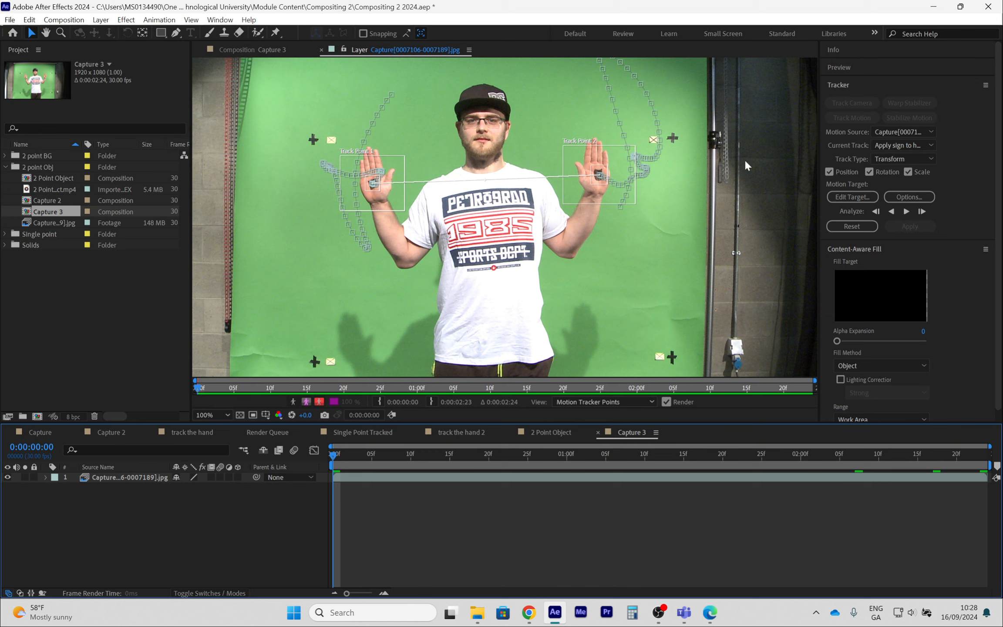
left_click(903, 158)
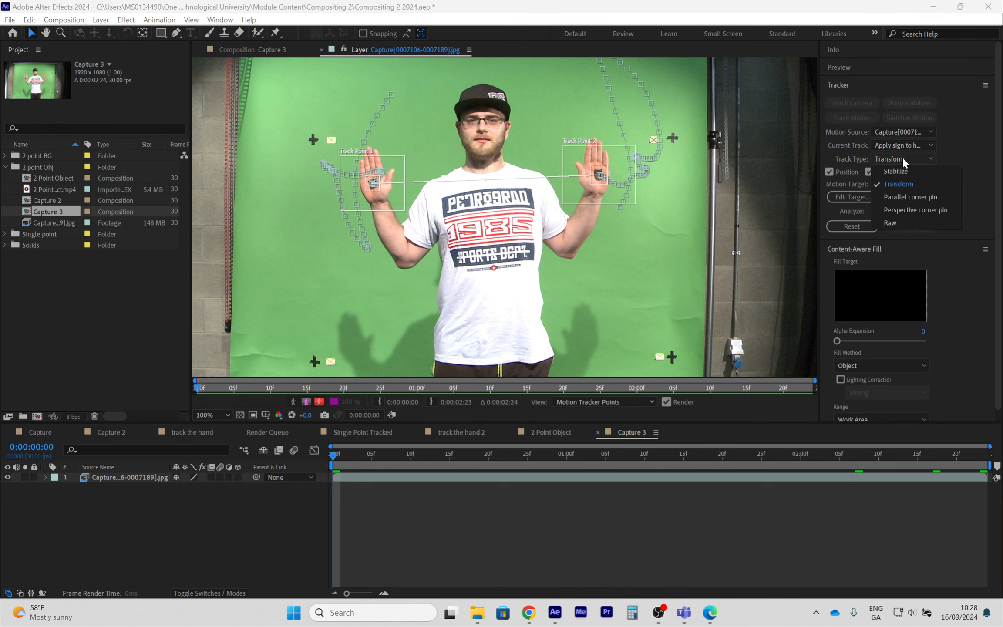
left_click(945, 137)
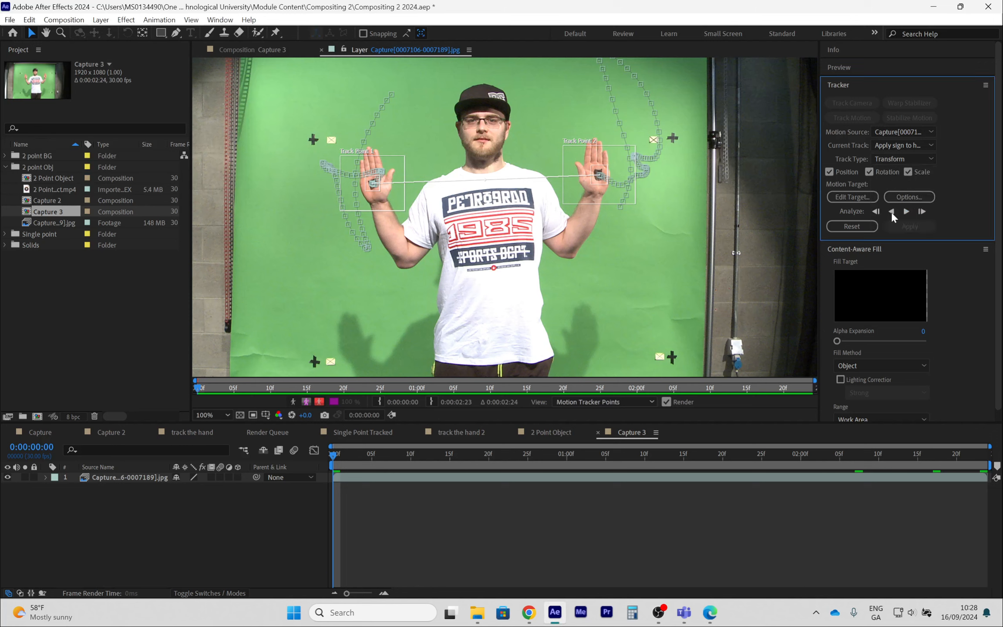
Create a new motion track on the capture layer with rotation and scale tracking enabled alongside position
left_click(133, 478)
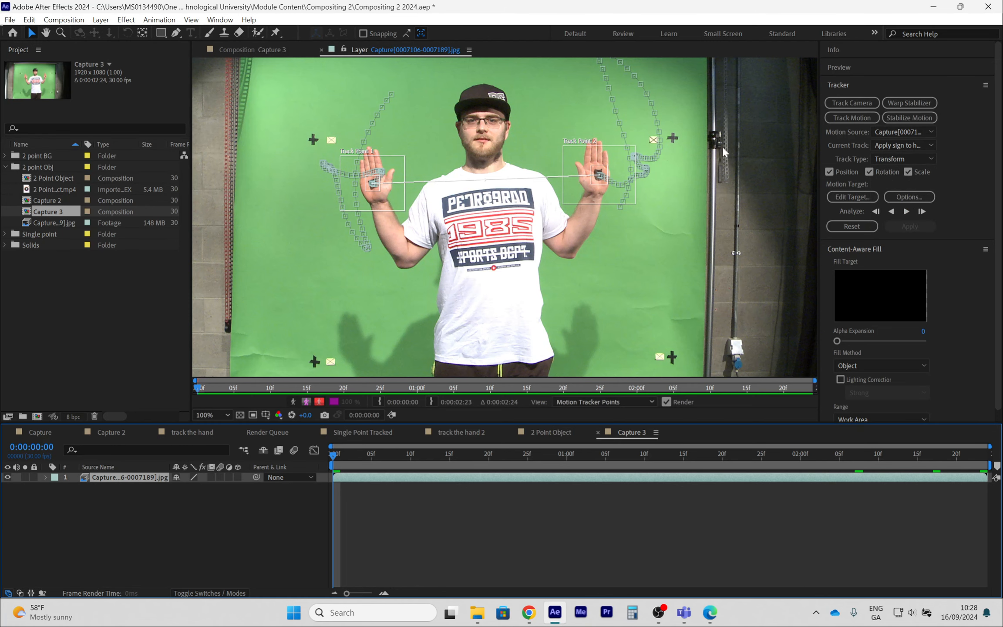
left_click(851, 118)
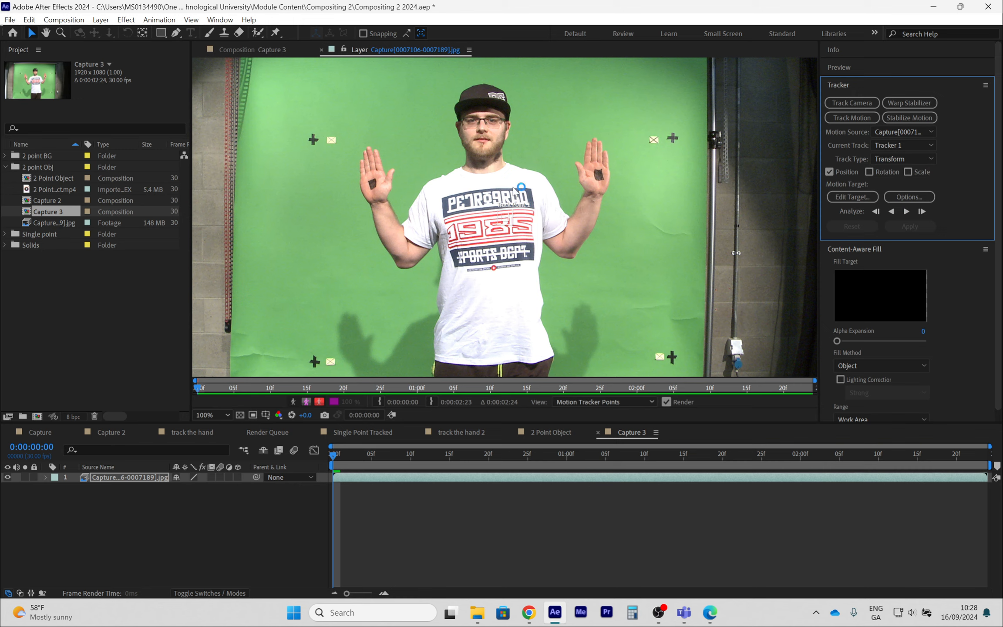
left_click(869, 171)
Try to place the two track points over the black markers on the man's palms
scroll(510, 218, "up", 1)
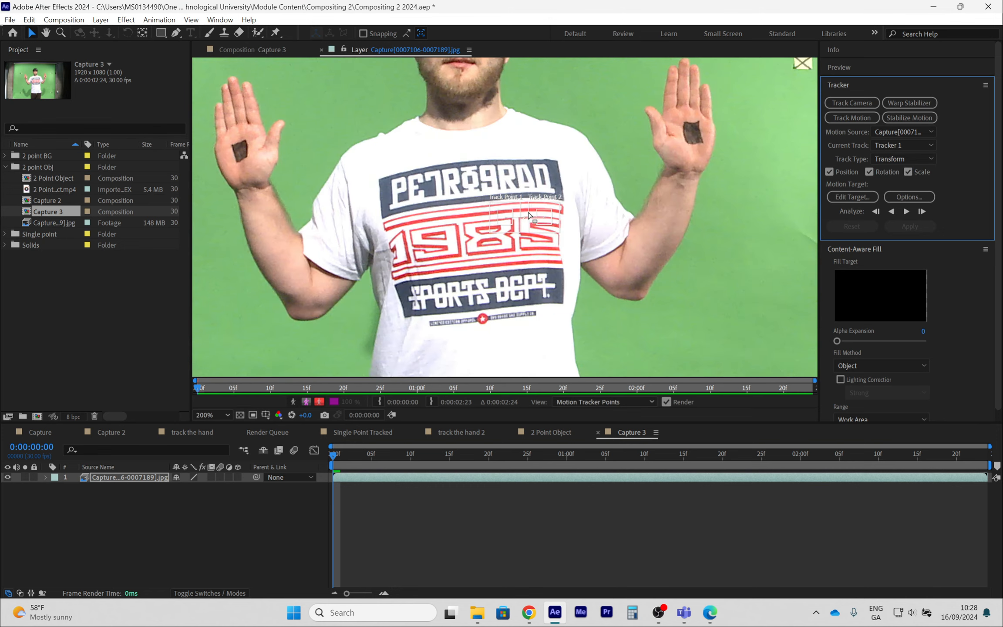
scroll(530, 214, "down", 1)
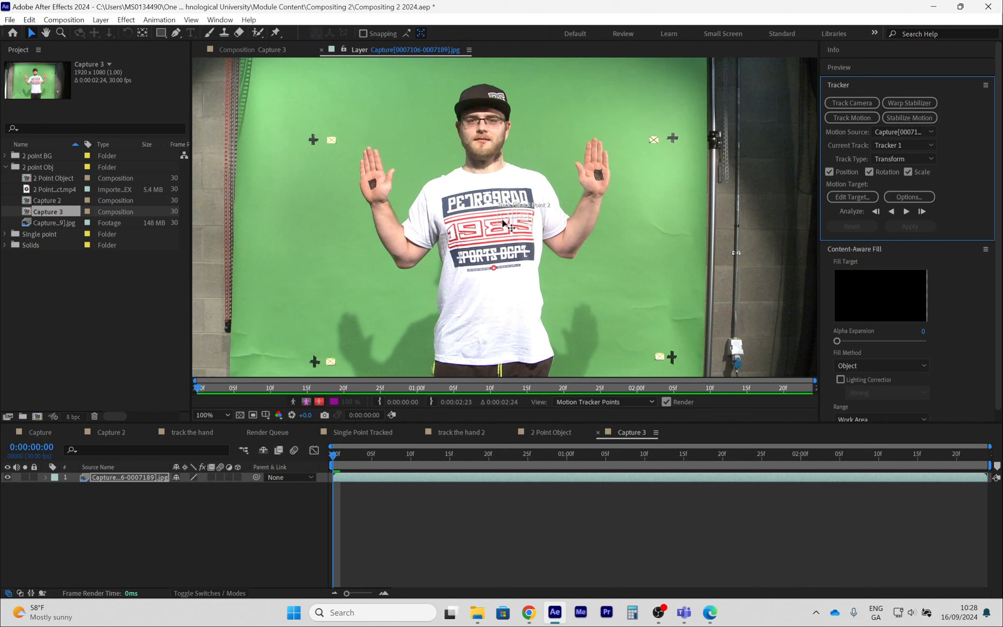
left_click_drag(502, 218, 371, 184)
left_click_drag(526, 223, 601, 176)
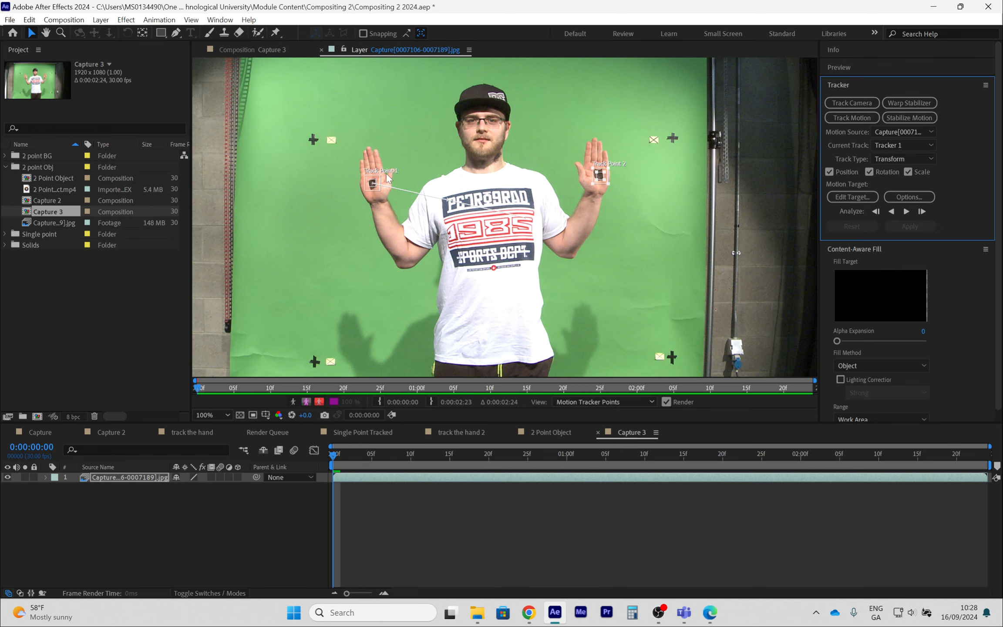
scroll(389, 166, "up", 3)
scroll(389, 166, "down", 2)
left_click_drag(361, 182, 714, 187)
key("v")
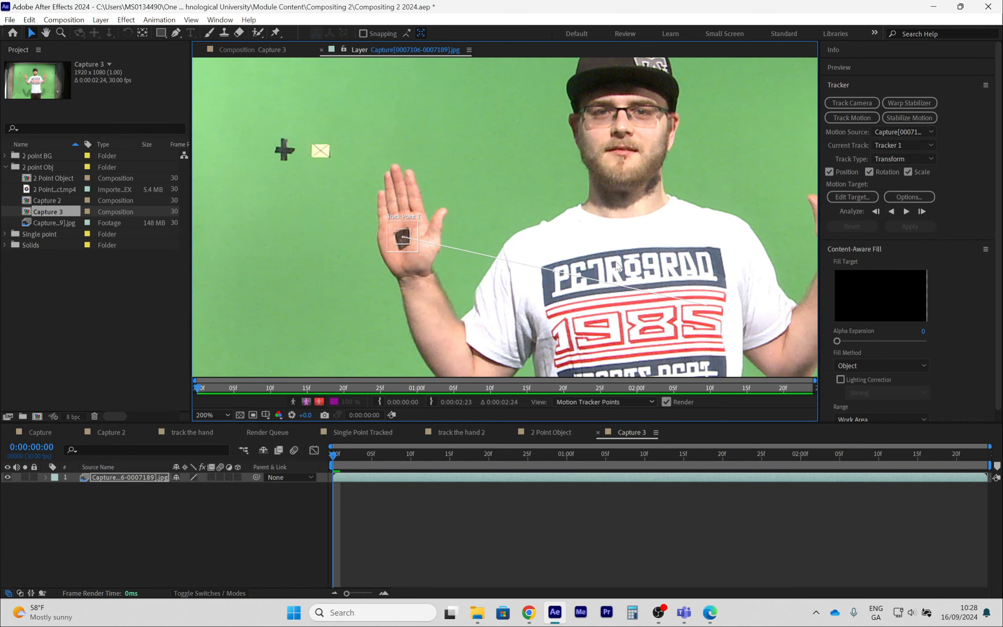
left_click_drag(618, 267, 498, 217)
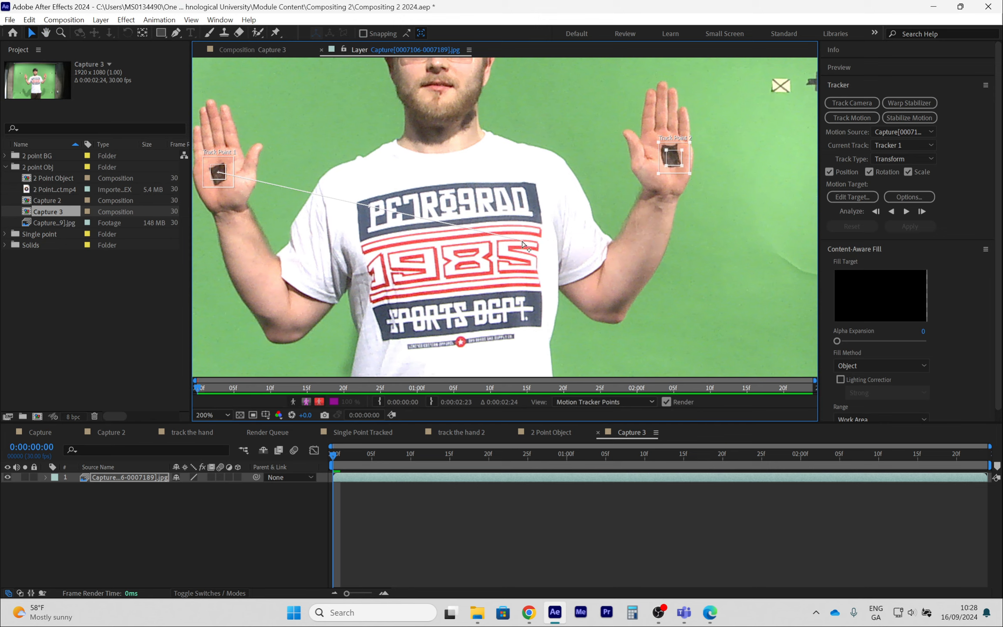
left_click_drag(522, 241, 599, 196)
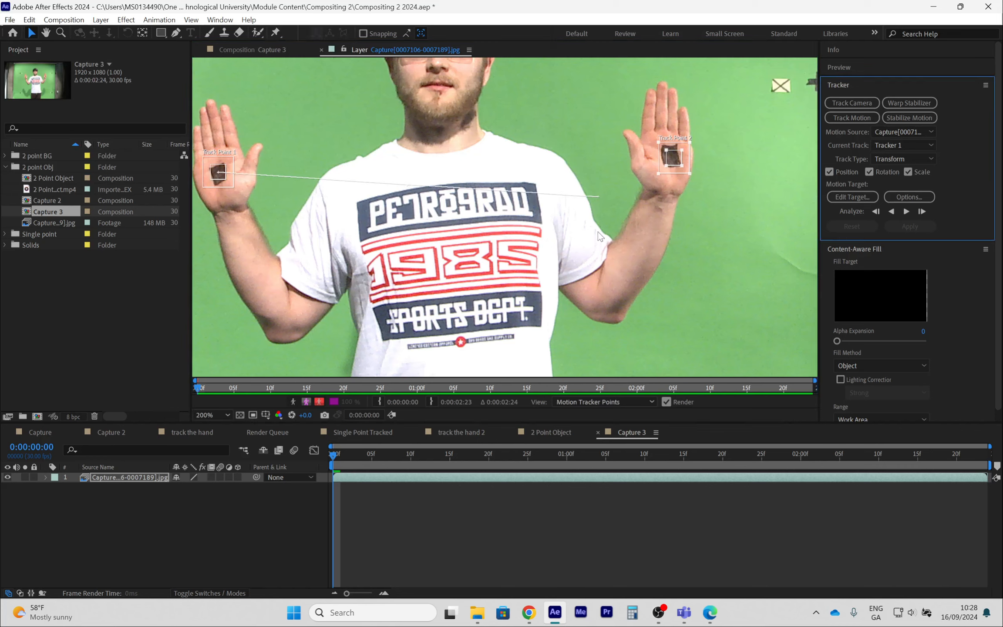
Undo the track point moves
key("ctrl+z")
key("ctrl+z")
key("ctrl+z")
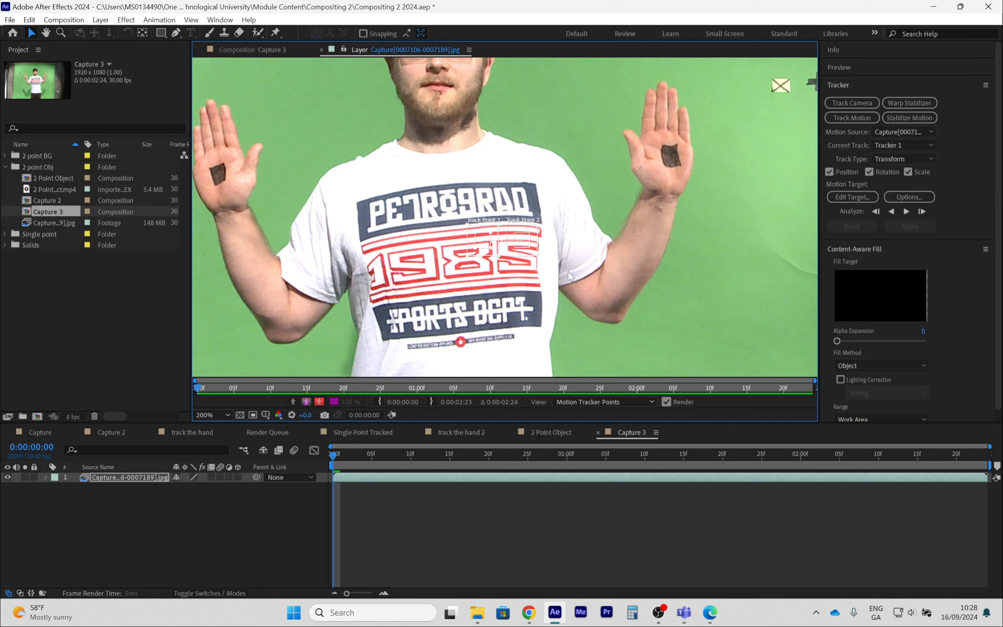
Place Track Point 1 and Track Point 2 on the black markers of the two palms, one point per hand
scroll(483, 248, "up", 3)
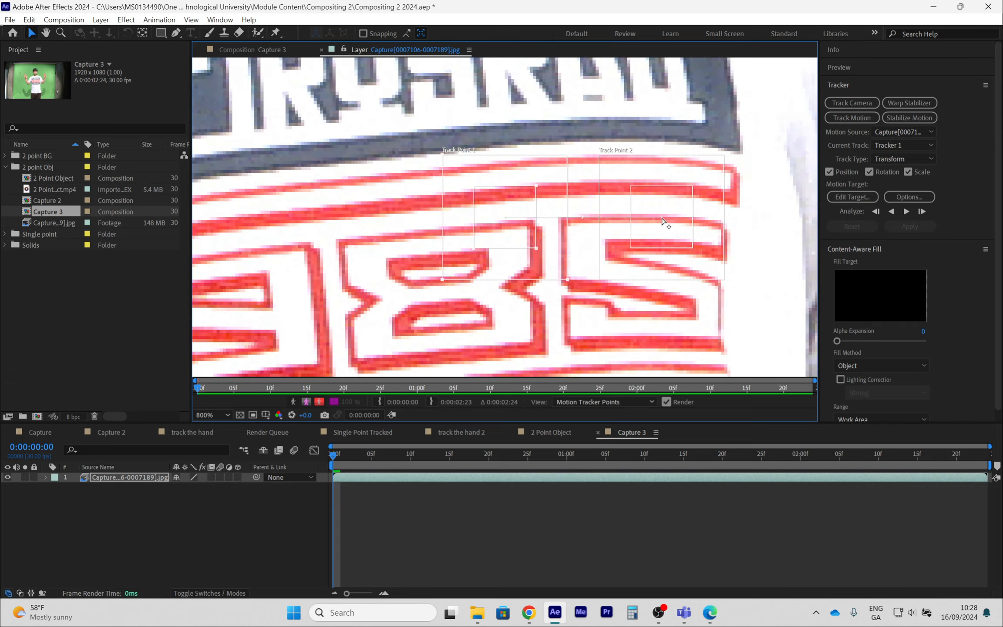
scroll(661, 217, "down", 3)
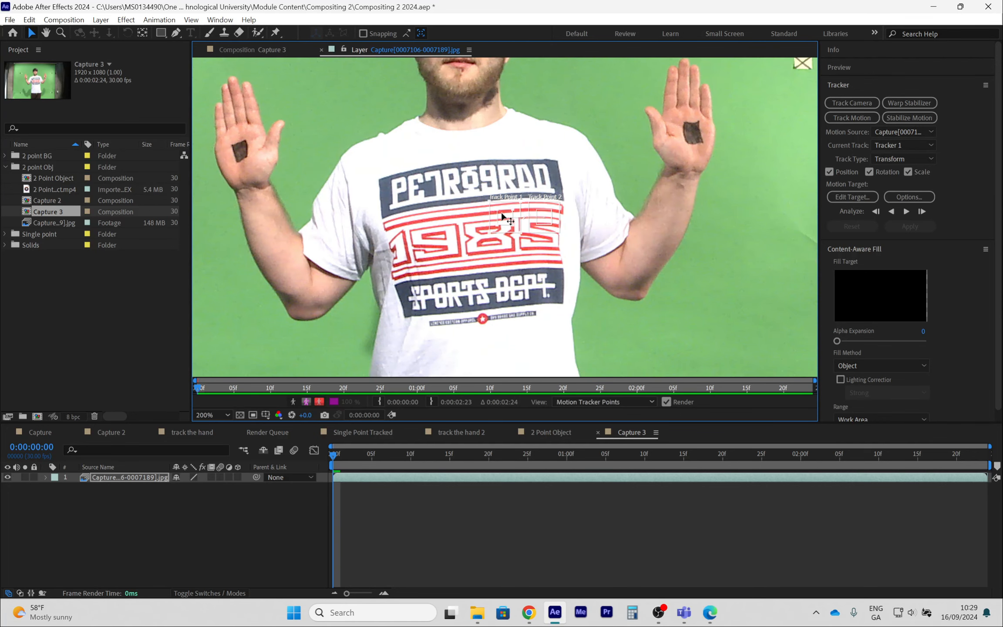
left_click_drag(502, 217, 243, 155)
left_click_drag(549, 214, 698, 135)
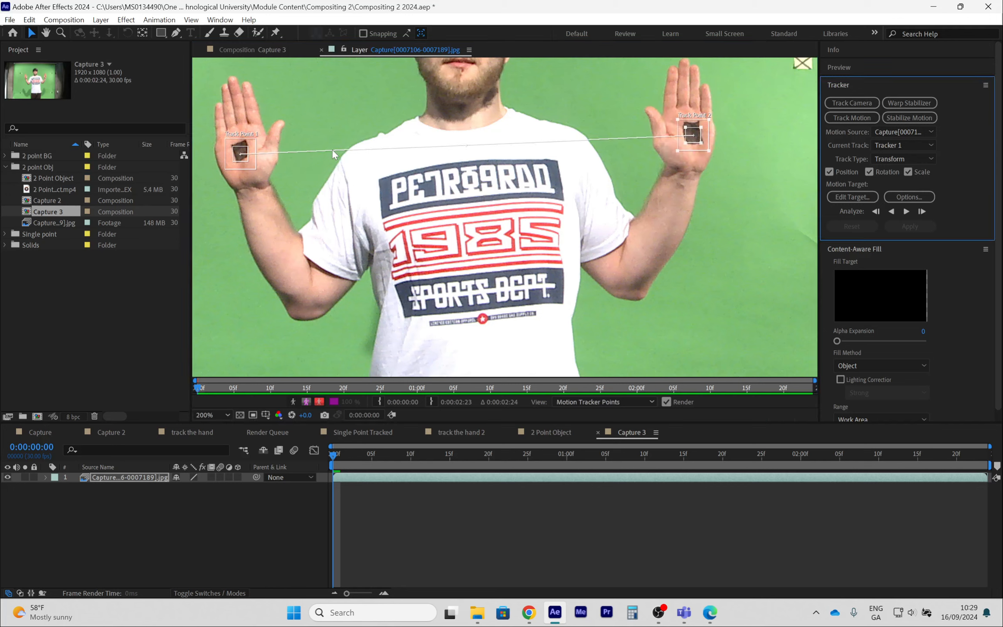
Enlarge the search regions of both track points around the hands and fit their feature regions around the black palm markers
left_click(227, 173)
left_click_drag(227, 173, 212, 188)
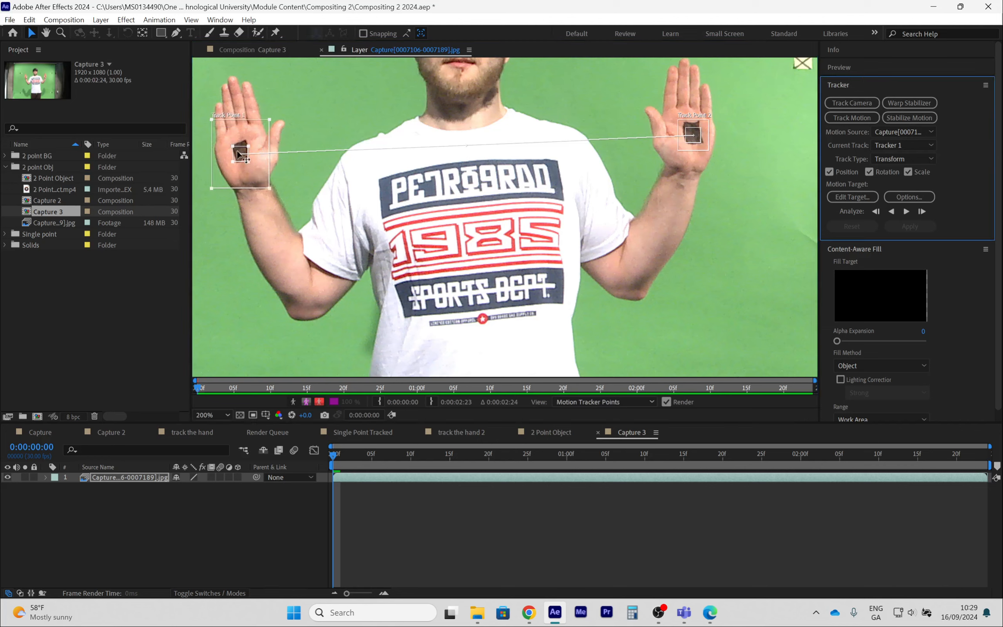
left_click_drag(248, 145, 245, 150)
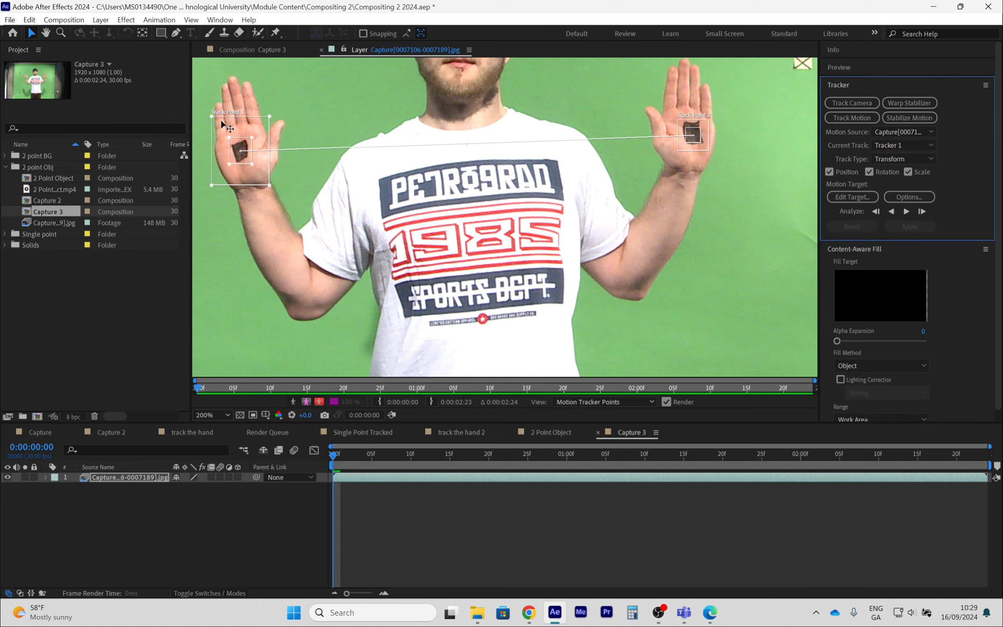
left_click(208, 110)
mouse_move(208, 110)
left_mouse_down()
mouse_move(197, 93)
mouse_move(202, 100)
left_mouse_up()
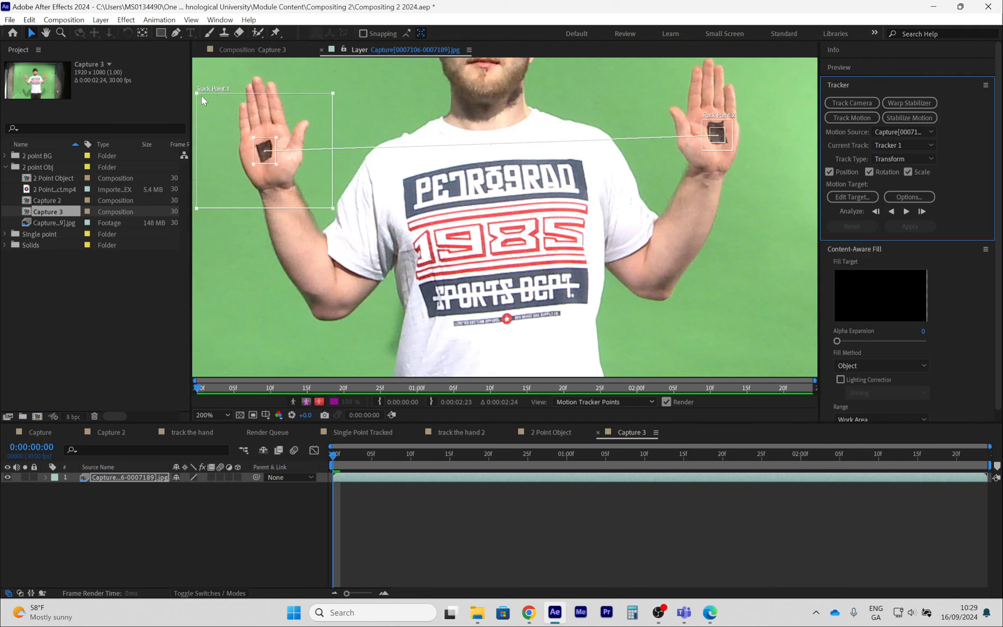
left_click_drag(702, 121, 675, 95)
left_click_drag(725, 128, 722, 130)
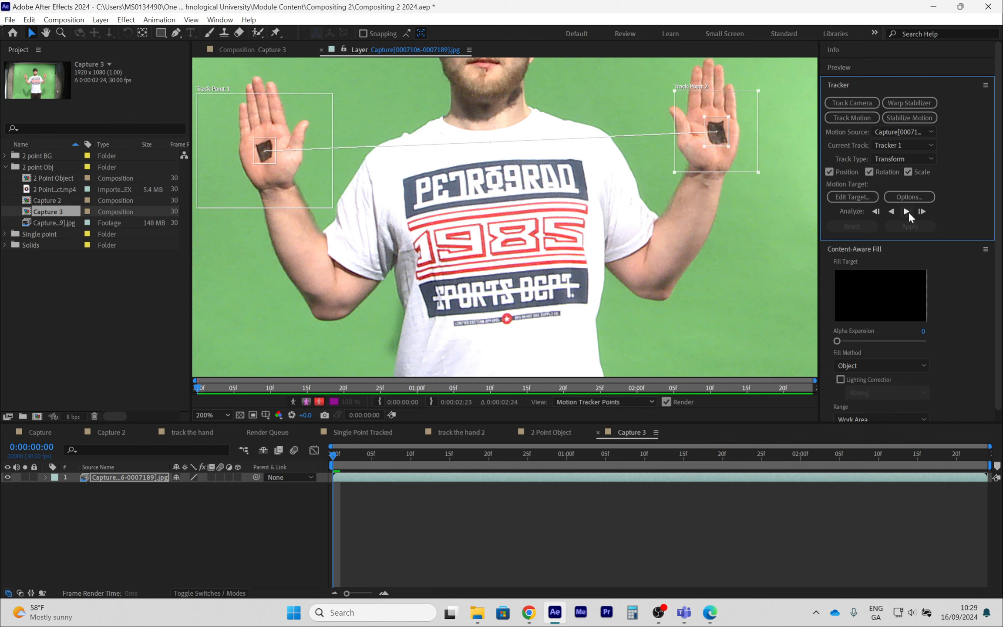
Switch the current track to the existing "Apply sign to hands" track
left_click(900, 143)
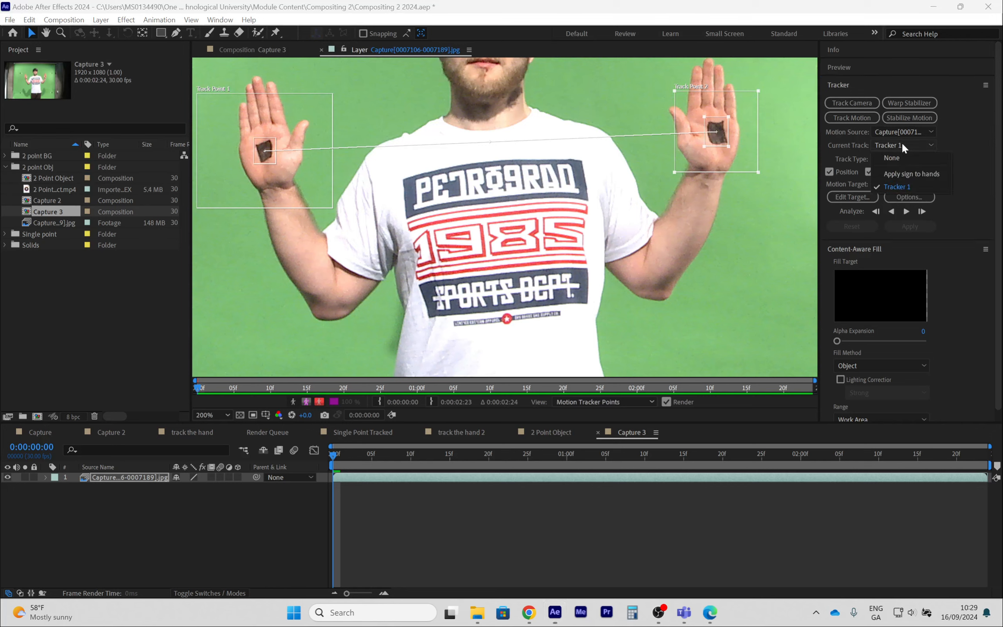
left_click(905, 171)
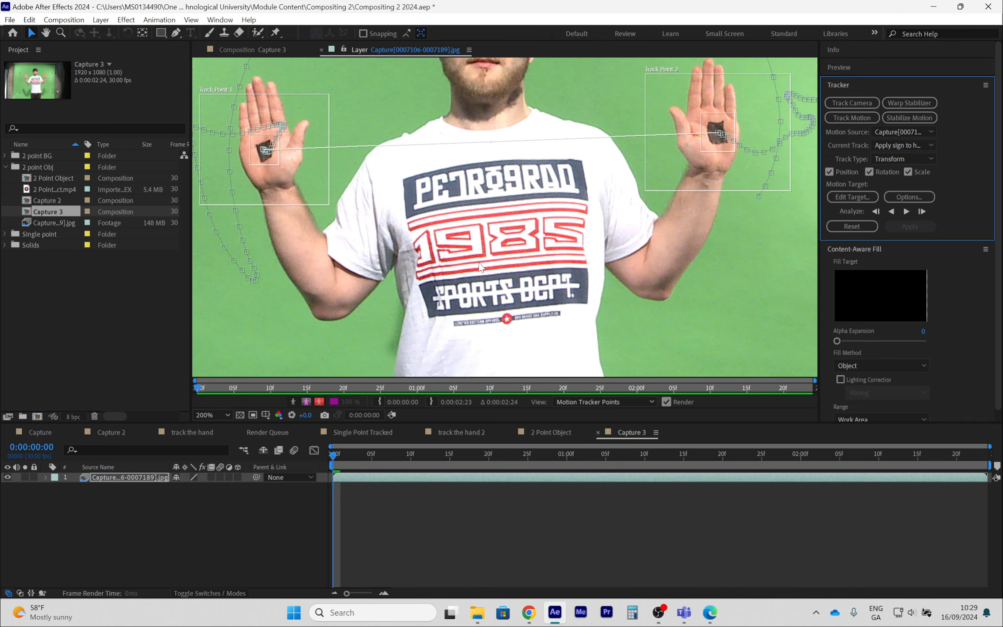
scroll(478, 264, "down", 1)
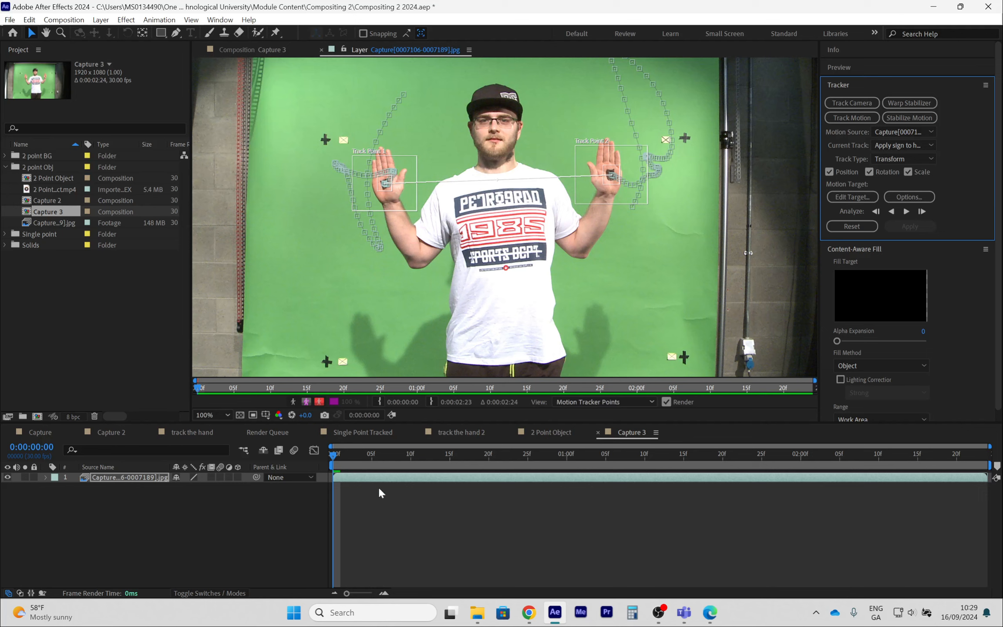
Add a new null object to the Capture 3 composition
left_click(122, 513)
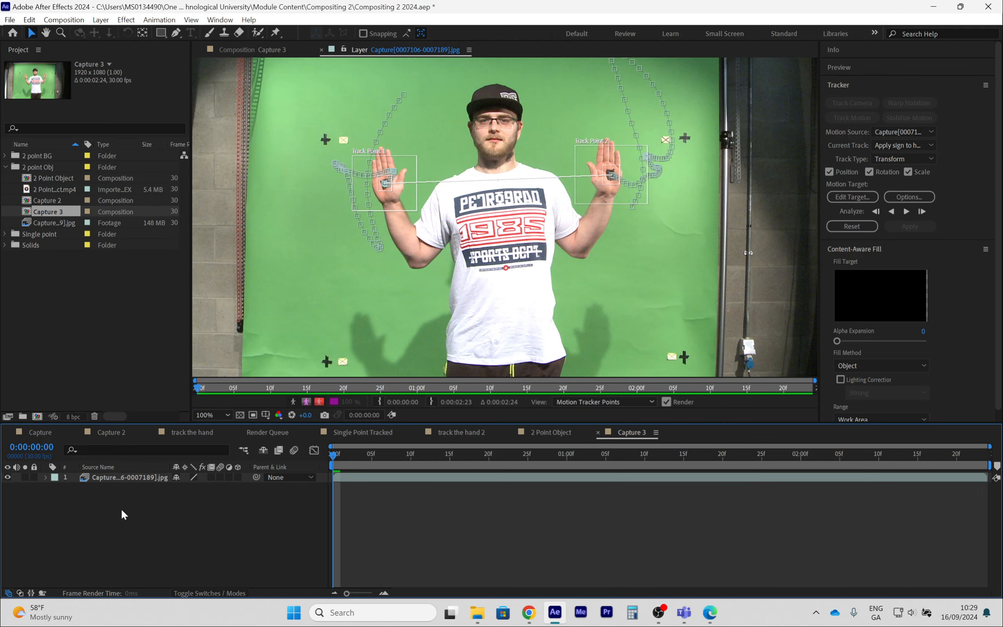
right_click(114, 505)
left_click(99, 505)
right_click(99, 505)
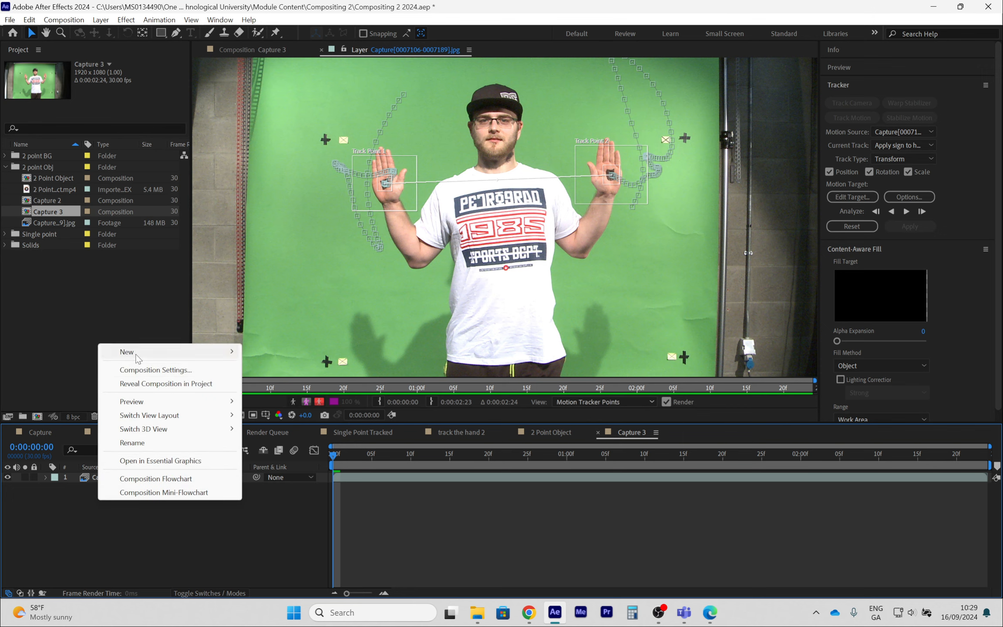
mouse_move(131, 352)
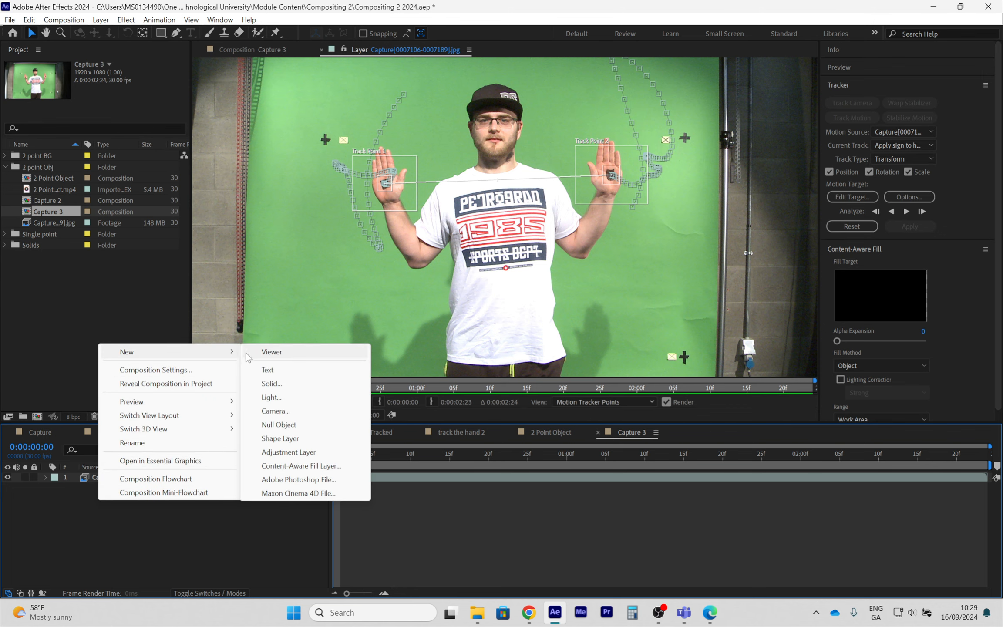
left_click(279, 425)
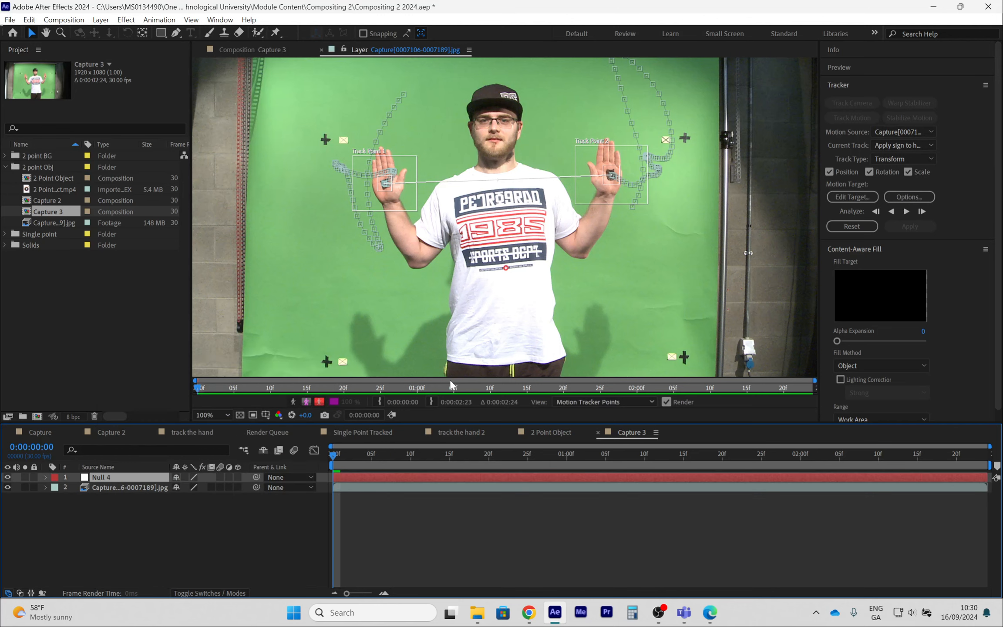
Set the new null as the motion target, apply the tracking data in X and Y, and collapse the null's properties
left_click(852, 196)
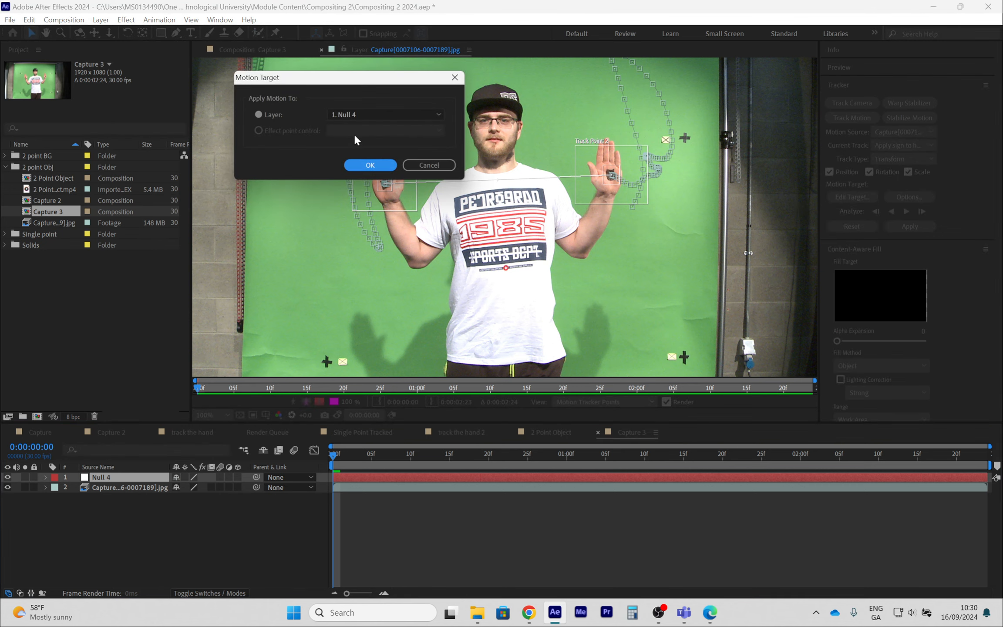
left_click(369, 165)
left_click(910, 227)
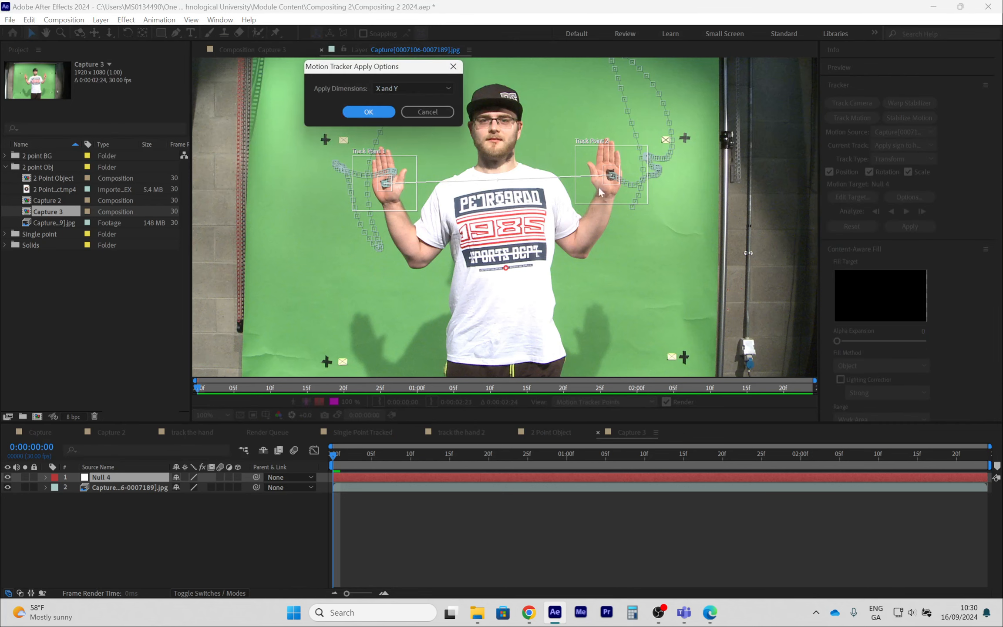
left_click(368, 112)
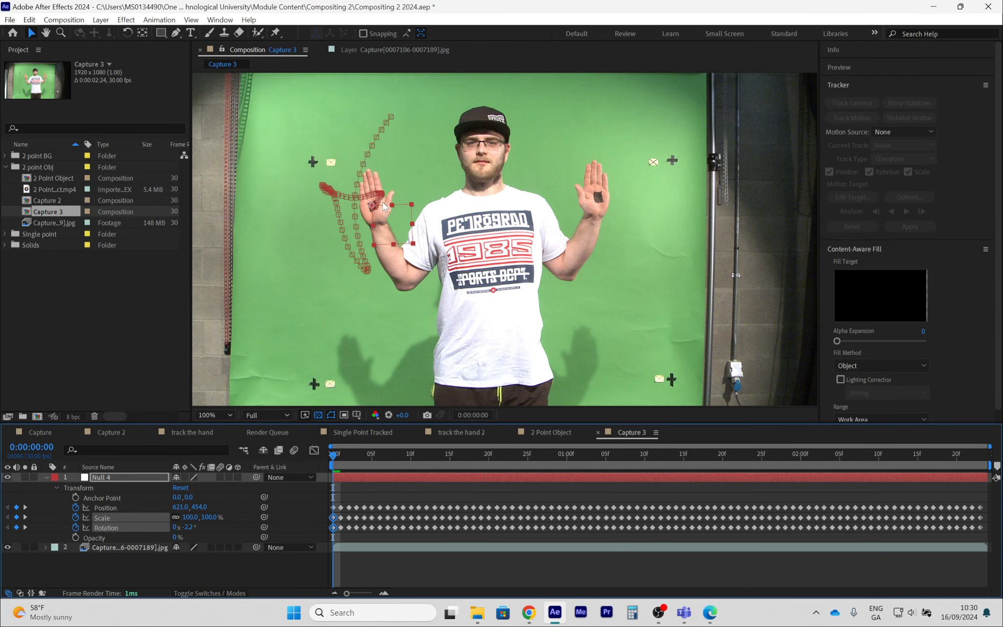
left_click(46, 477)
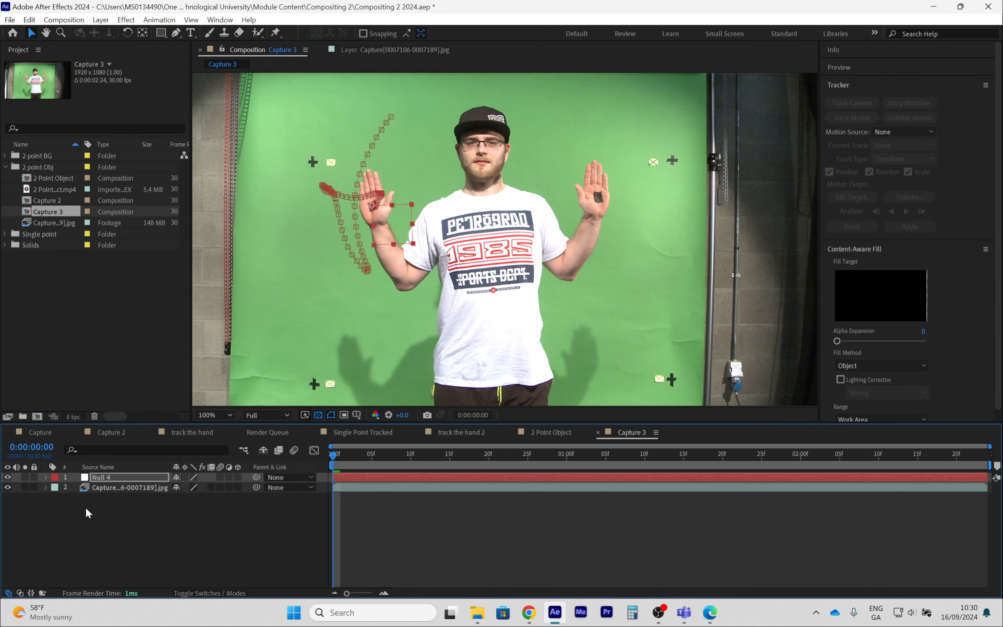
Add a text layer reading "ROTATE & SCALE!" between the raised hands in the Capture 3 composition
left_click(190, 33)
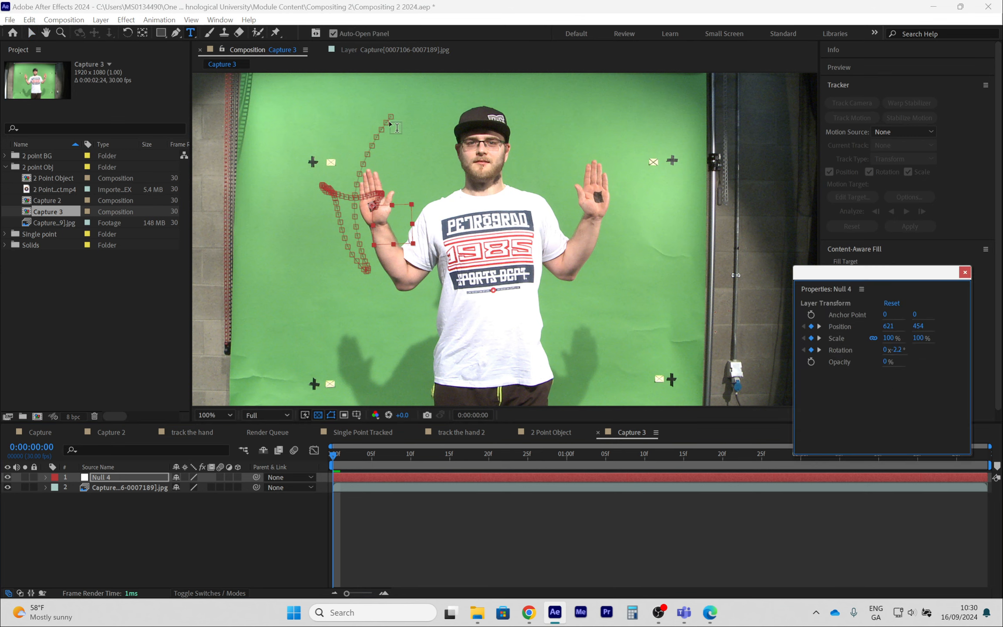
left_click(386, 182)
type("ROTATE")
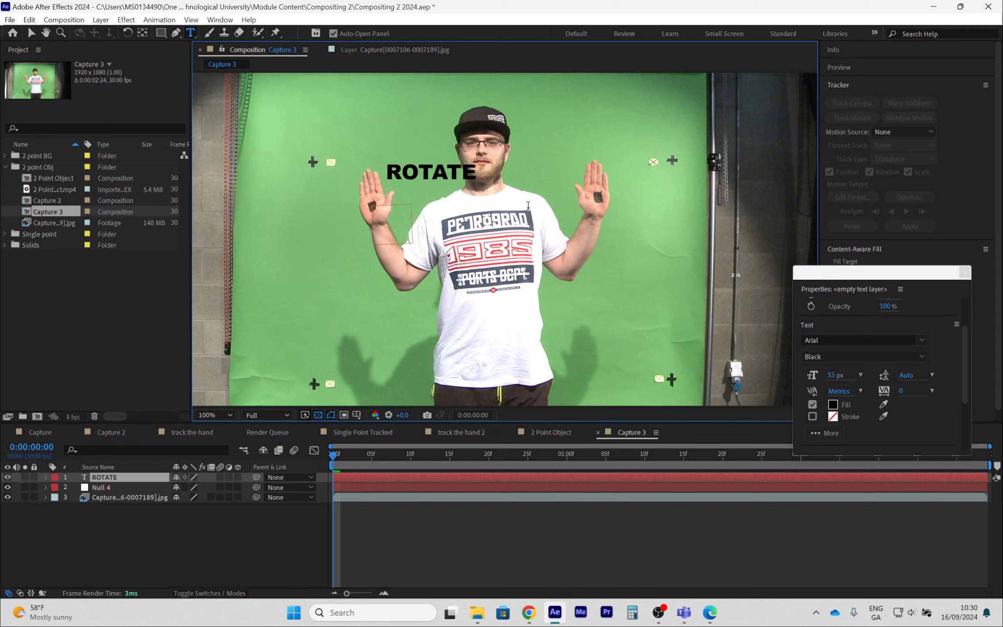
type(" & SCALE!")
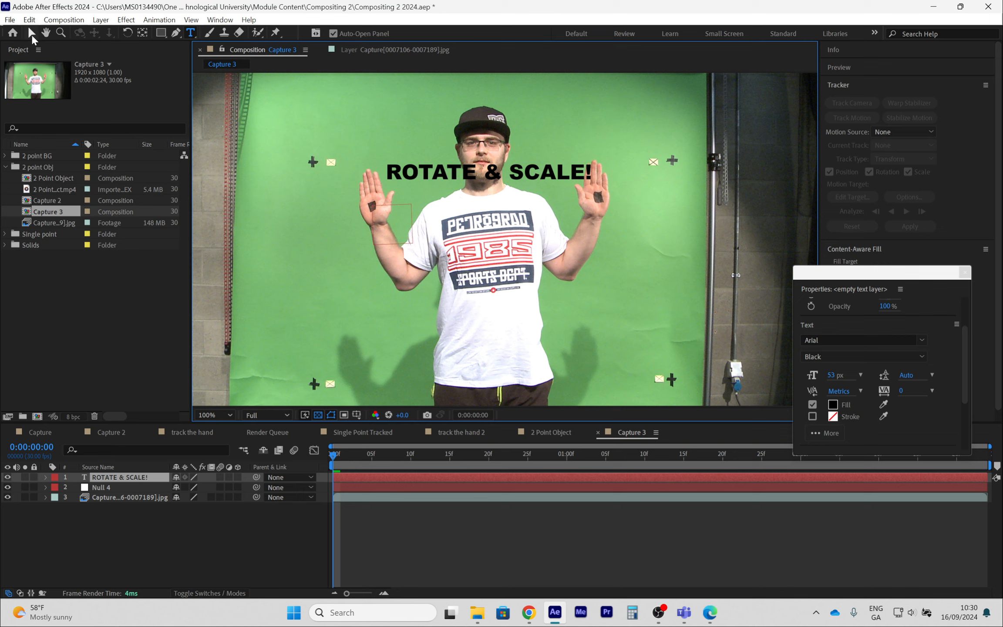
left_click(31, 34)
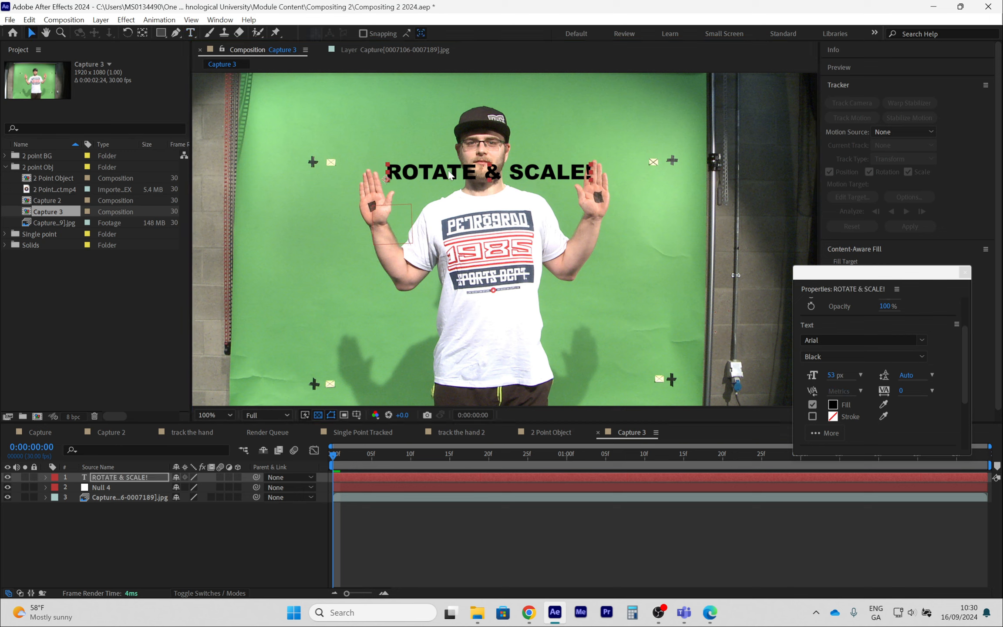
Enlarge the text to span past both hands, tilt it slightly counter-clockwise to match the hands' angle, and position it across the palms
left_click_drag(590, 165, 597, 192)
key("w")
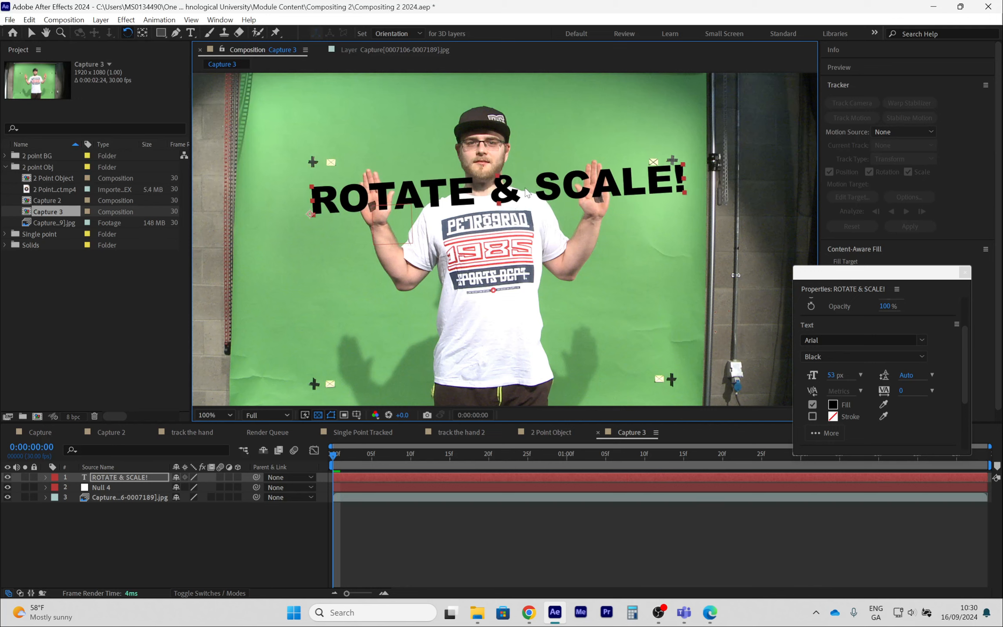
key("v")
left_click_drag(511, 194, 512, 202)
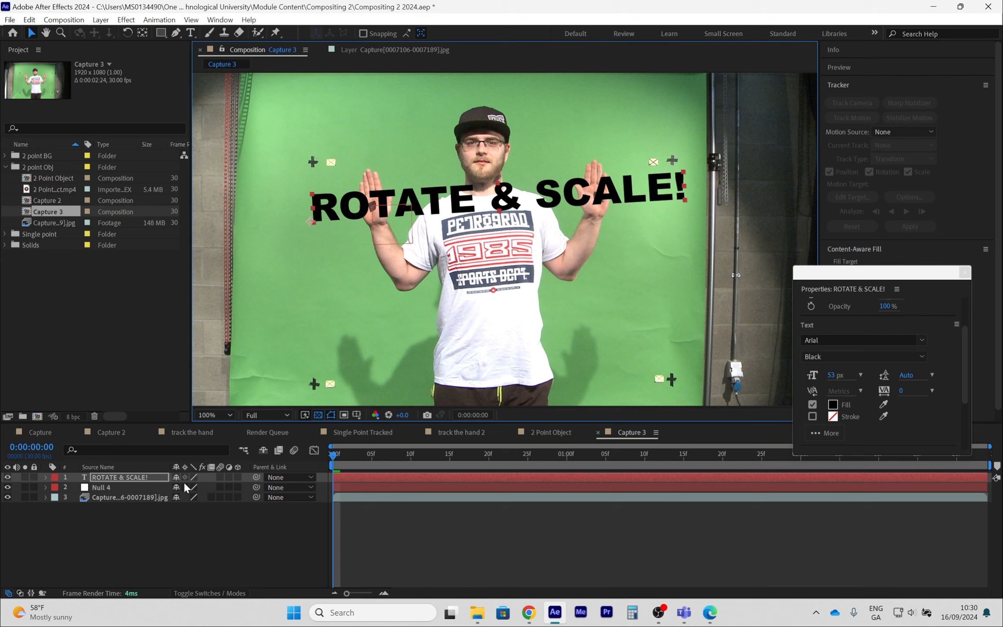
Parent the "ROTATE & SCALE!" text layer to the tracked null, preview the motion, and enable motion blur on the text
left_click_drag(259, 473, 101, 487)
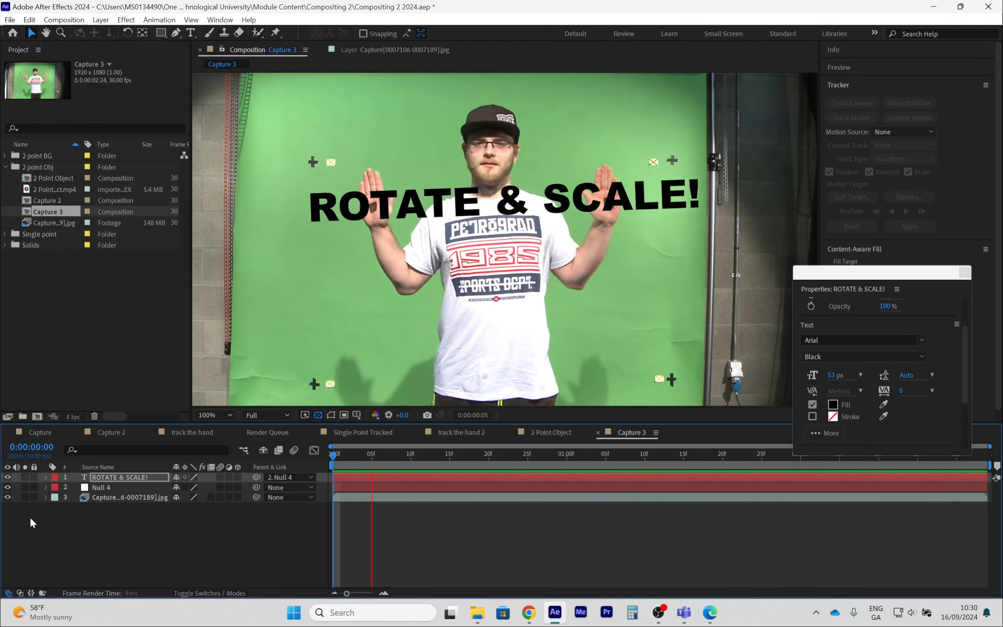
left_click(220, 477)
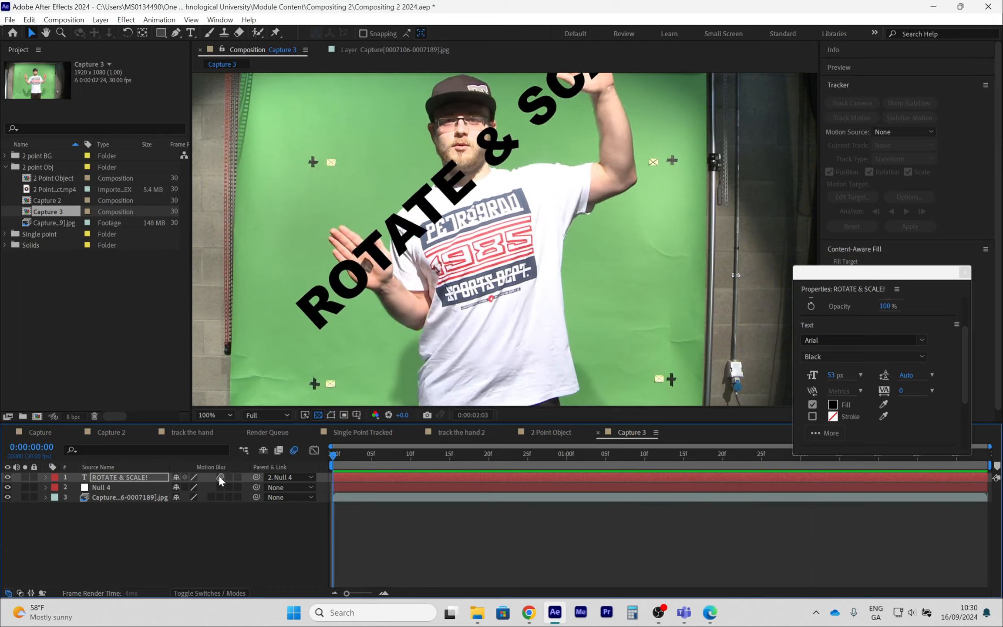